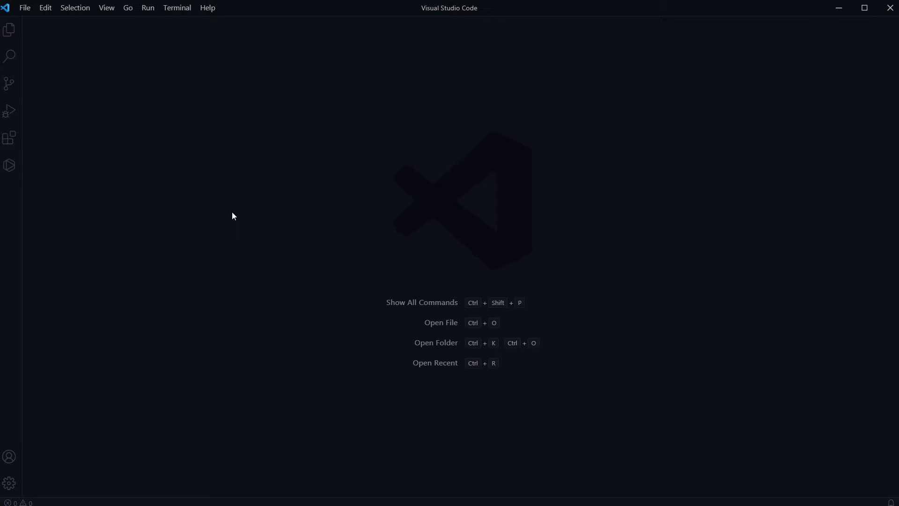
Add a folder without trusting it, then review the Restricted Mode extension list
left_click(24, 8)
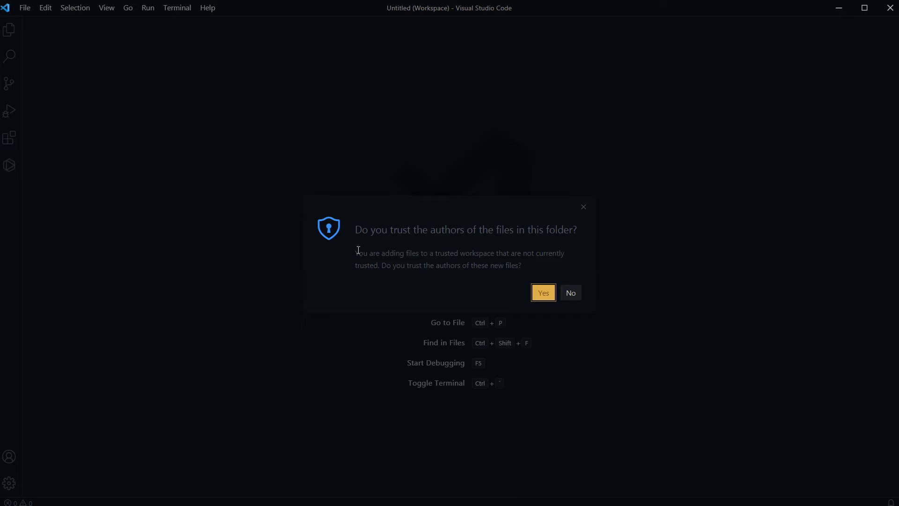
left_click_drag(358, 231, 580, 231)
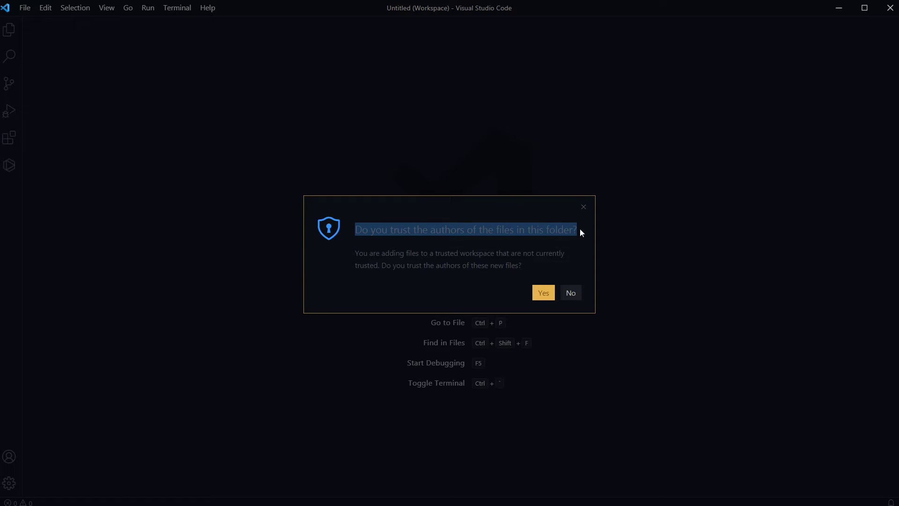
left_click(461, 231)
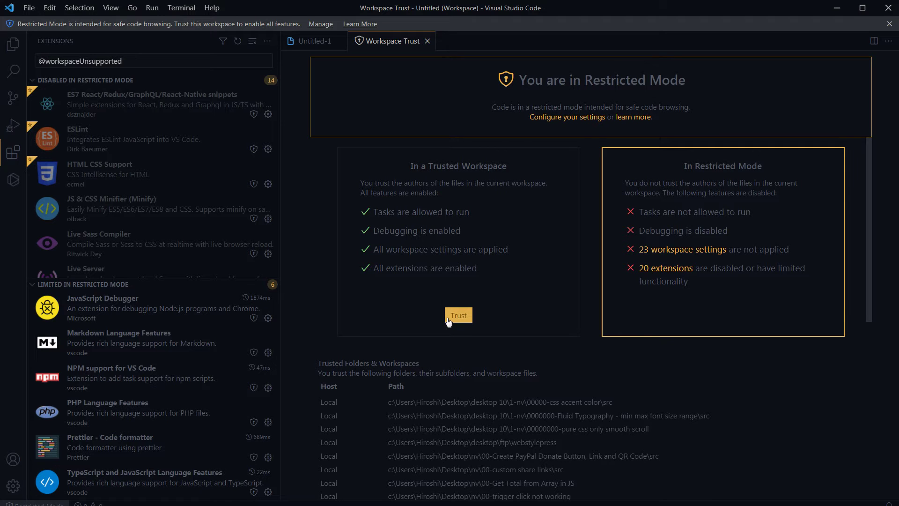
left_click(175, 62)
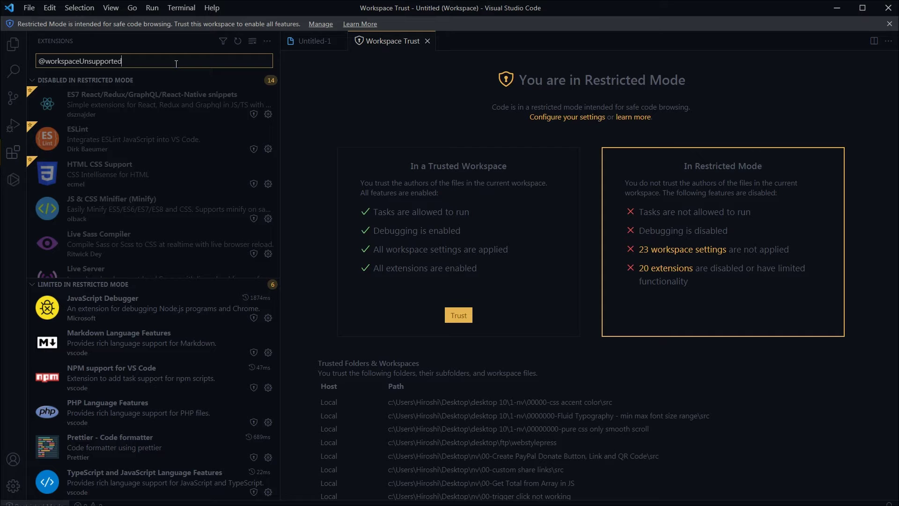
Open the ESLint extension's options in the restricted Extensions view
left_click(269, 150)
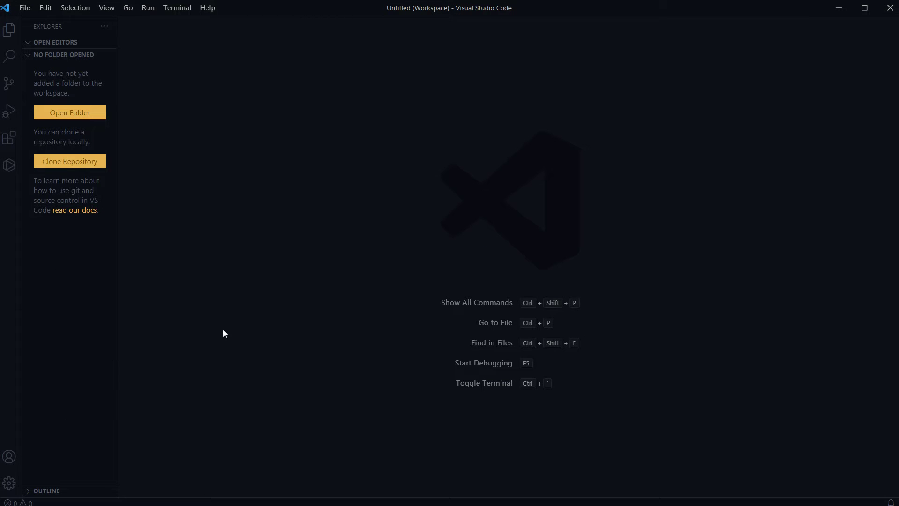
Open the Settings editor from the Manage gear and switch to its raw settings.json view
left_click(8, 483)
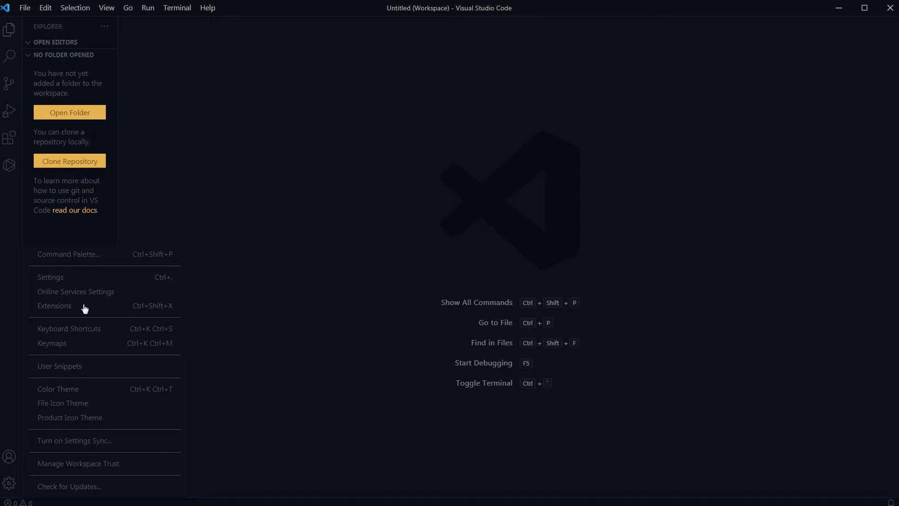
left_click(92, 278)
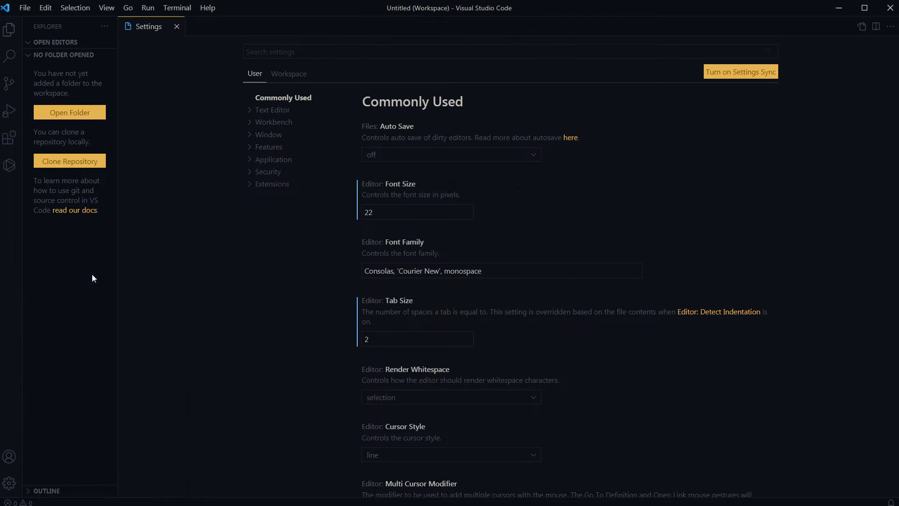
left_click(863, 29)
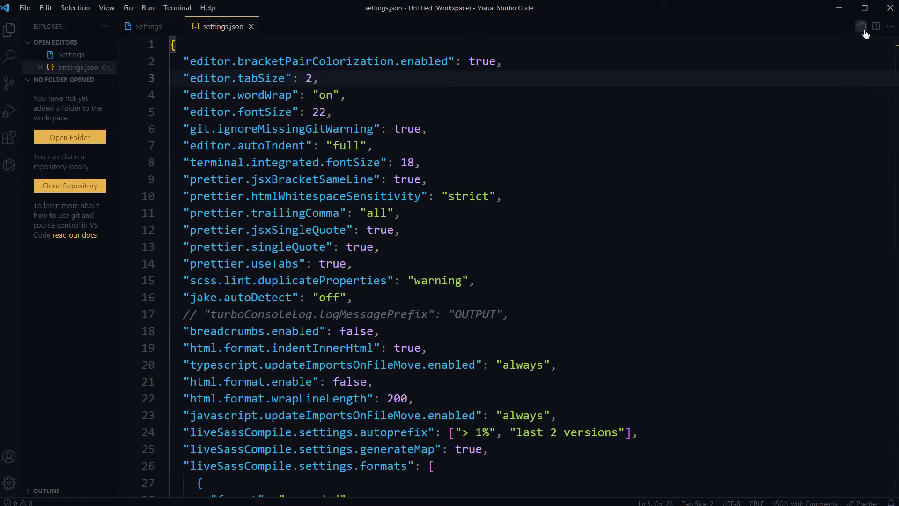
Paste the two workspace trust setting lines below the opening brace of settings.json
left_click(247, 45)
key("Return")
type("\"security.workspace.trust.startupPrompt\": \"never\", \"security.workspace.trust.enabled\": false,")
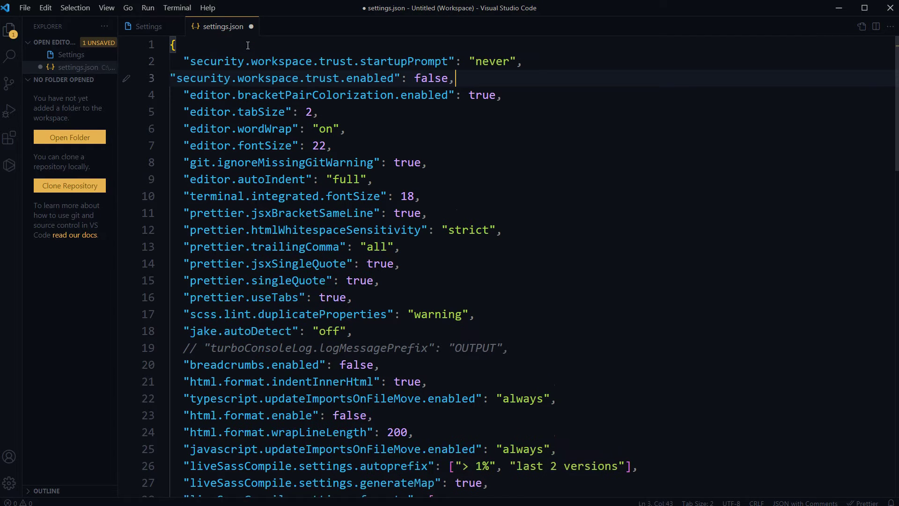
key("Home")
key("Up")
key("Right")
key("ctrl+shift+Right")
key("ctrl+shift+Right")
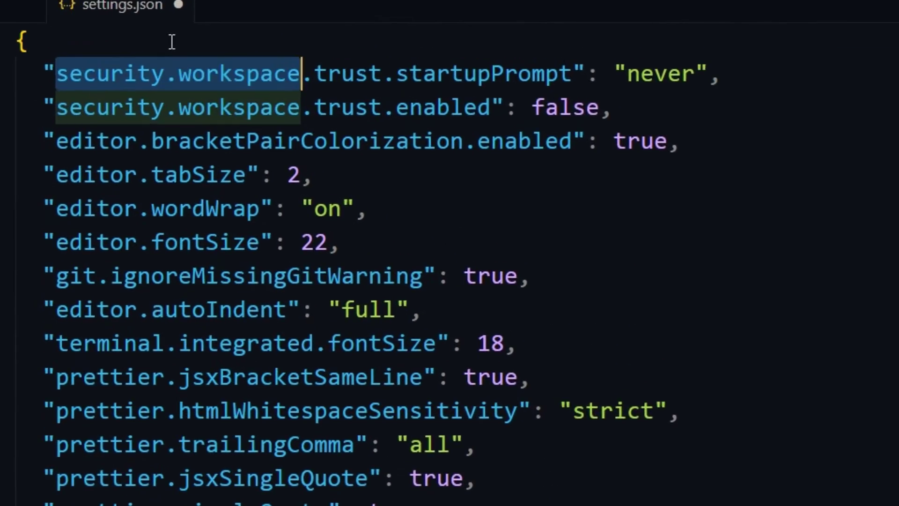
Inspect the security.workspace.trust.startupPrompt setting name on line 2
key("Right")
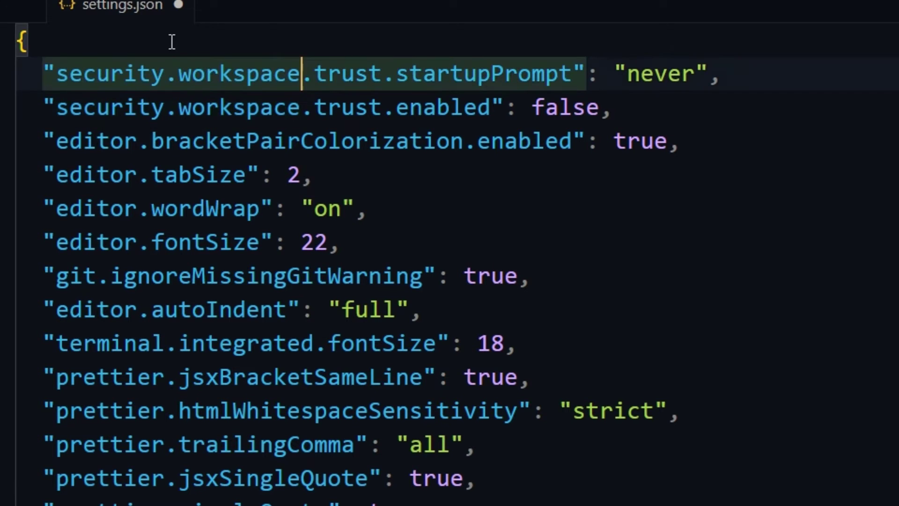
key("Right")
key("Right")
key("Right")
key("Right")
key("Right")
key("Left")
key("ctrl+shift+Right")
key("Right")
key("End")
Inspect the security.workspace.trust.enabled setting name on line 3
key("Down")
key("Home")
key("Right")
key("Right")
key("Left")
key("ctrl+Right")
key("Right")
key("ctrl+shift+Right")
key("Right")
key("Right")
key("Right")
key("Right")
key("Right")
key("Right")
key("Right")
key("Right")
key("End")
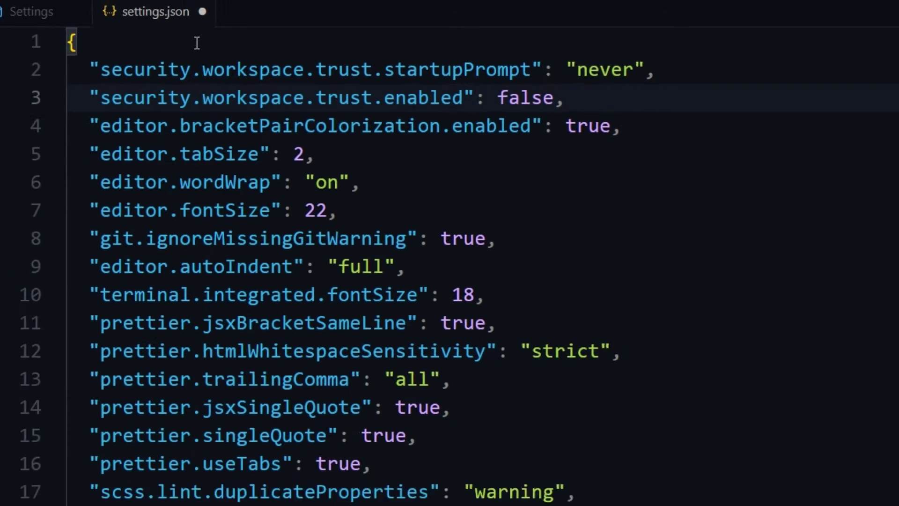
Re-enter false as the trust.enabled value from the suggestion list
key("Left")
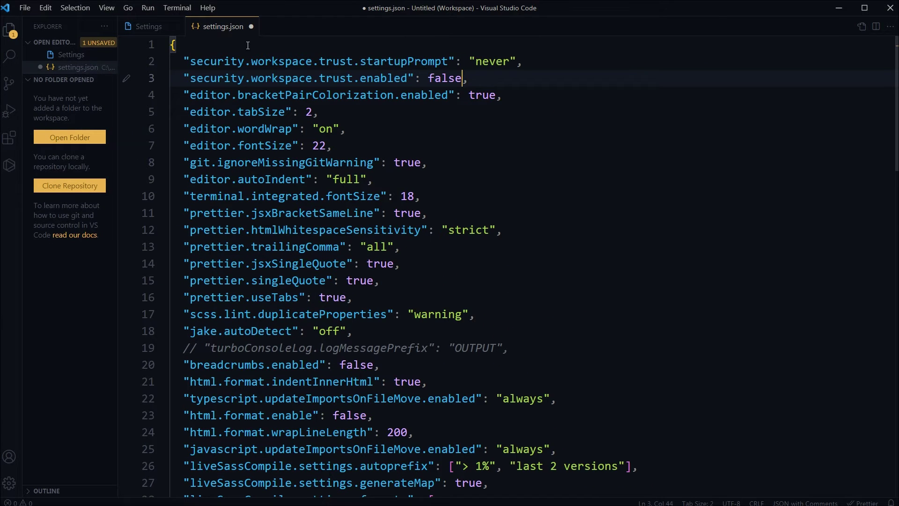
key("ctrl+shift+Left")
key("BackSpace")
key("ctrl+space")
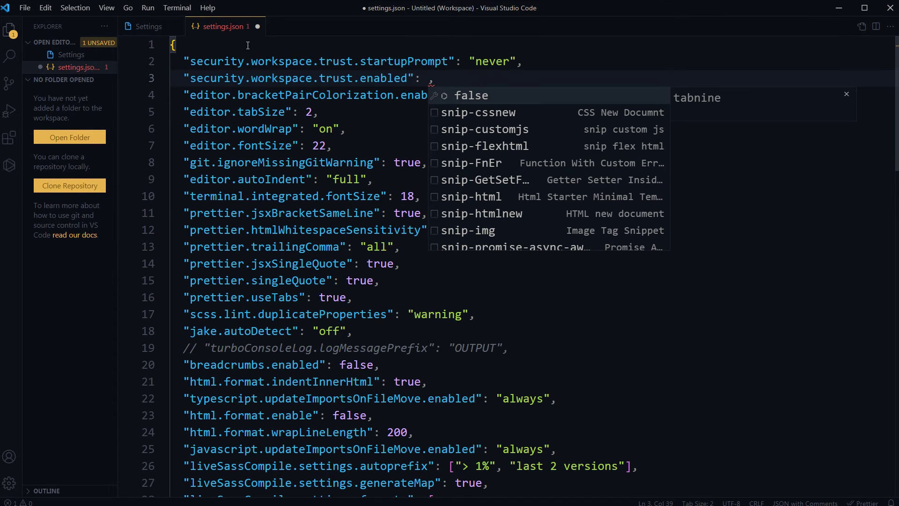
key("Return")
Re-pick never as the startupPrompt value from suggestions and save settings.json
key("Up")
key("Right")
key("ctrl+shift+Right")
key("shift+alt+Right")
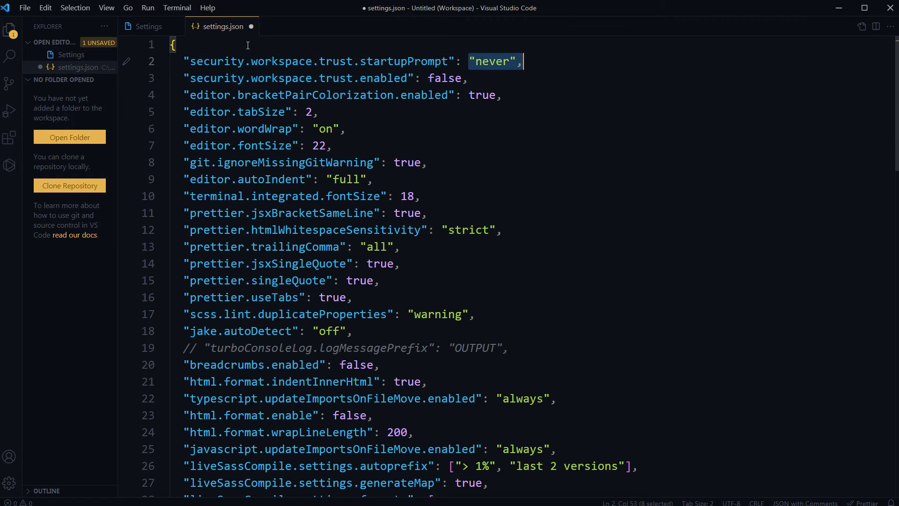
key("BackSpace")
key("shift+Left")
key("Right")
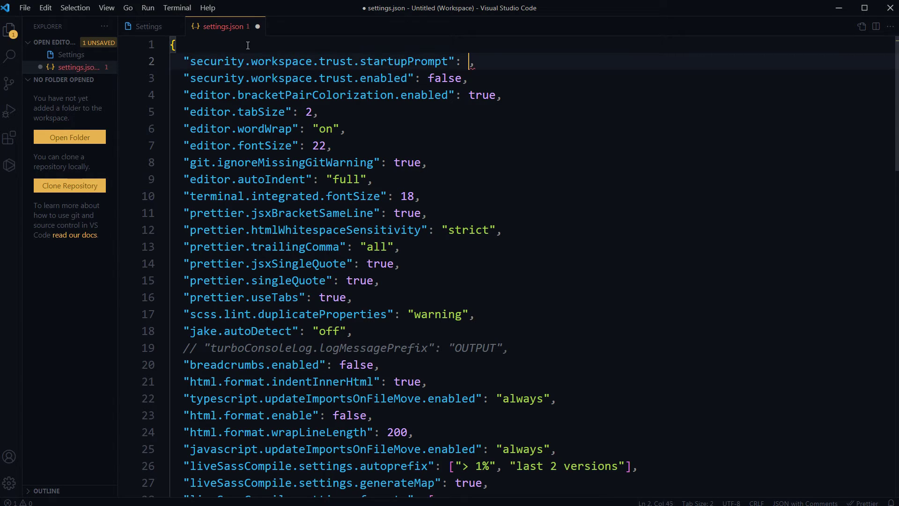
key("ctrl+space")
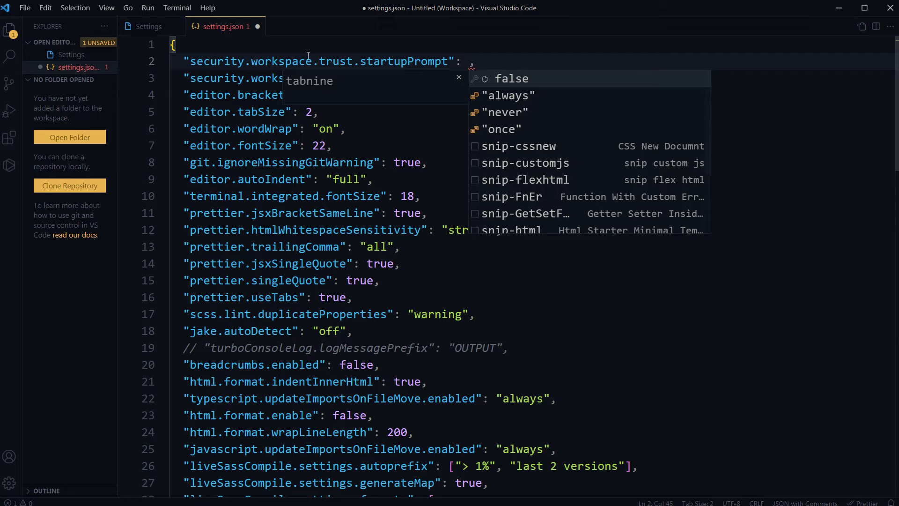
left_click(530, 114)
left_click(545, 64)
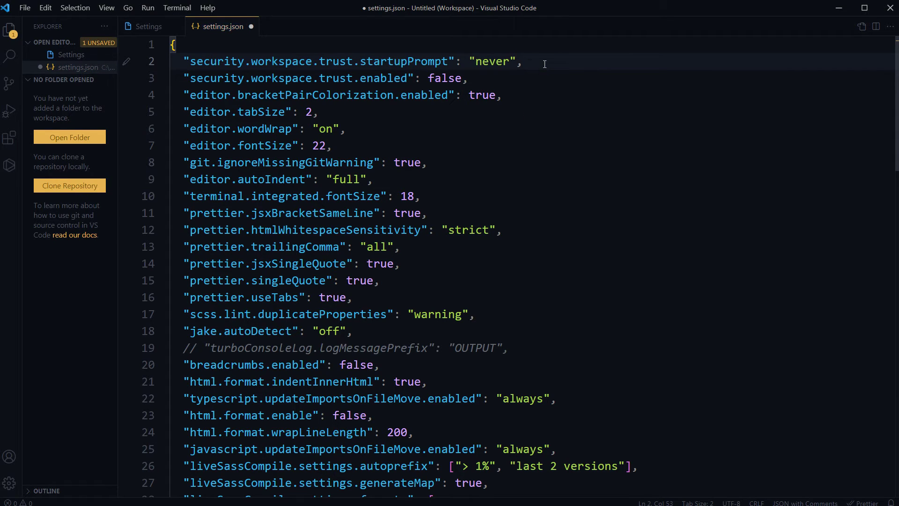
key("ctrl+s")
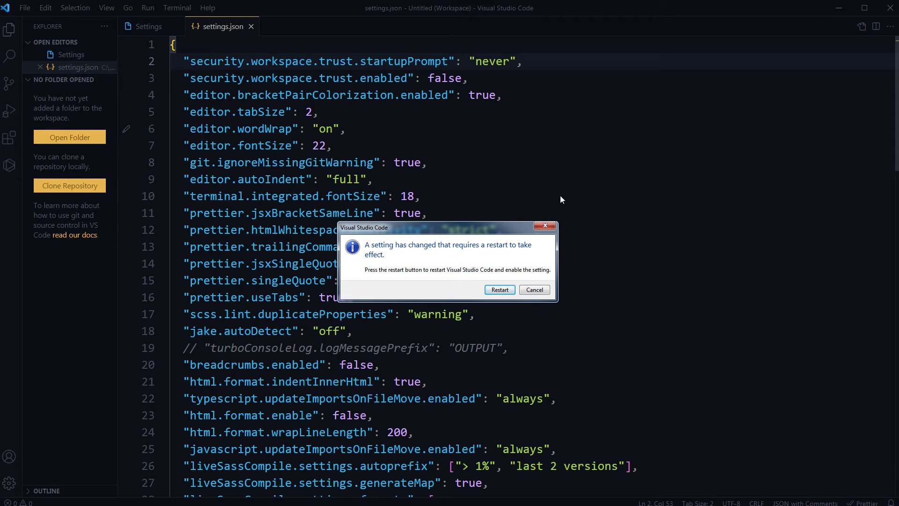
Restart VS Code to apply the trust settings, then close settings.json and Settings
left_click(499, 291)
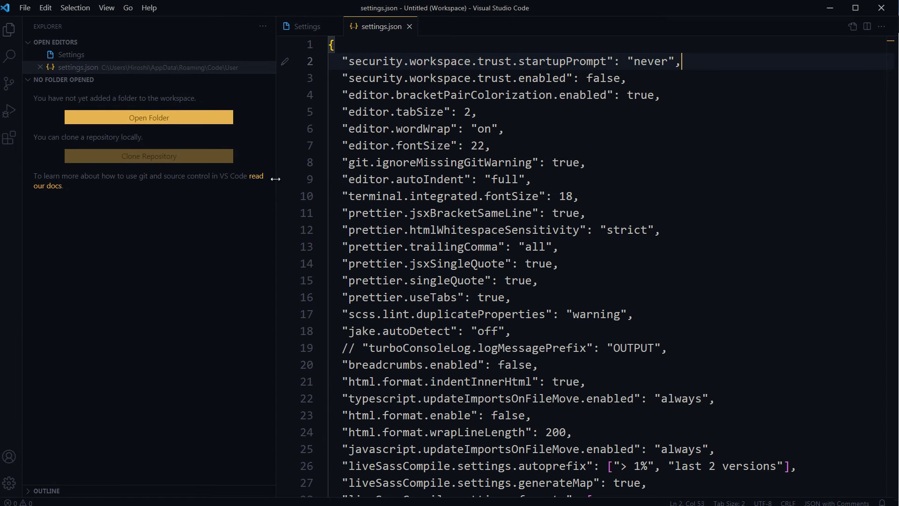
left_click_drag(275, 179, 118, 179)
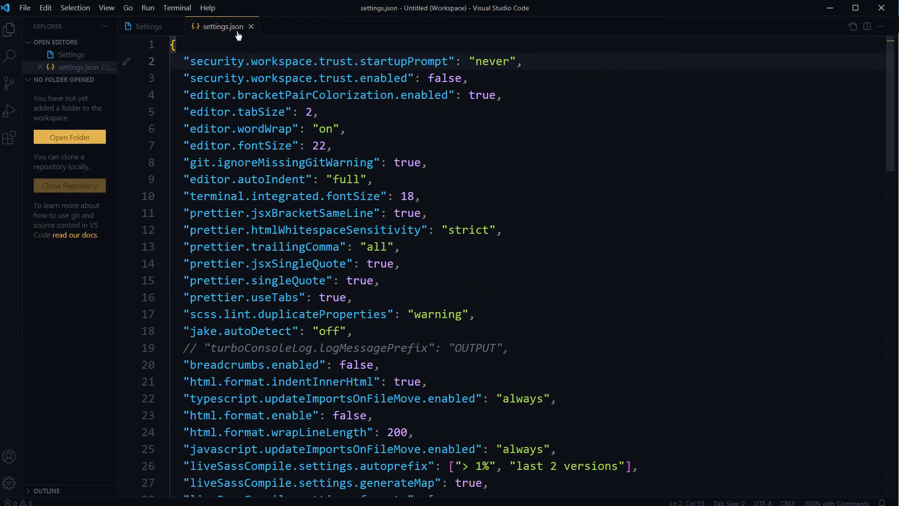
left_click(251, 27)
left_click(176, 27)
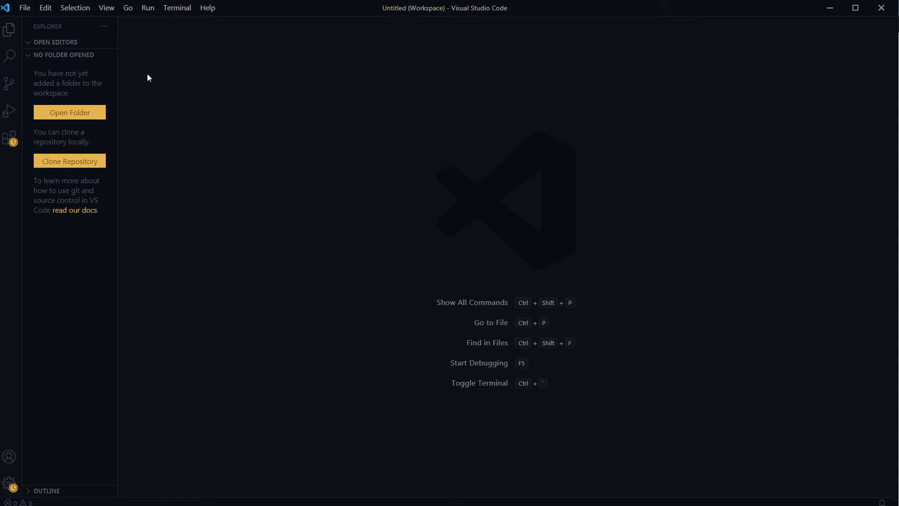
Add folder 3 to the workspace from the folder picker and widen the Explorer
left_click(78, 111)
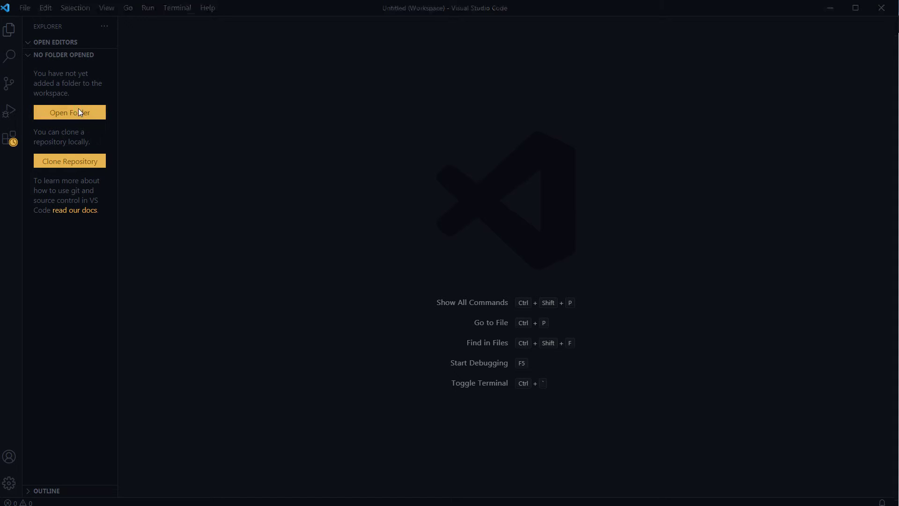
double_click(124, 85)
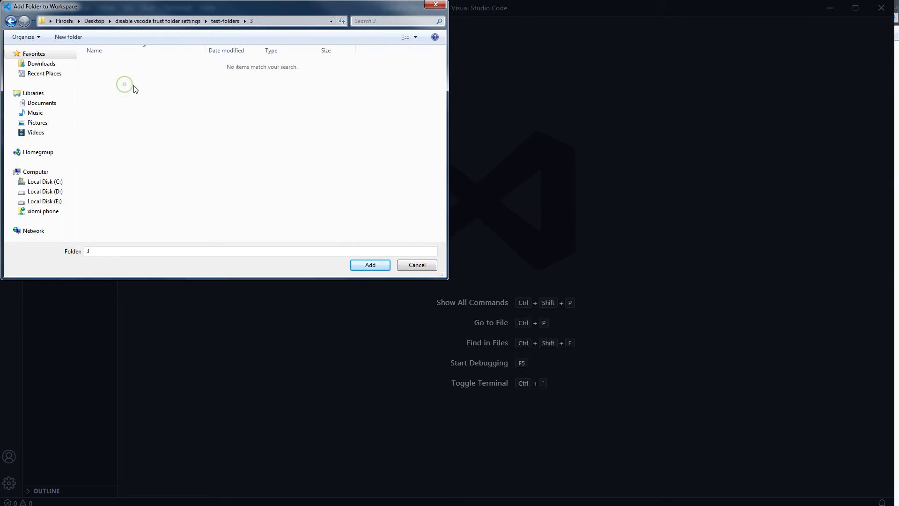
left_click(353, 265)
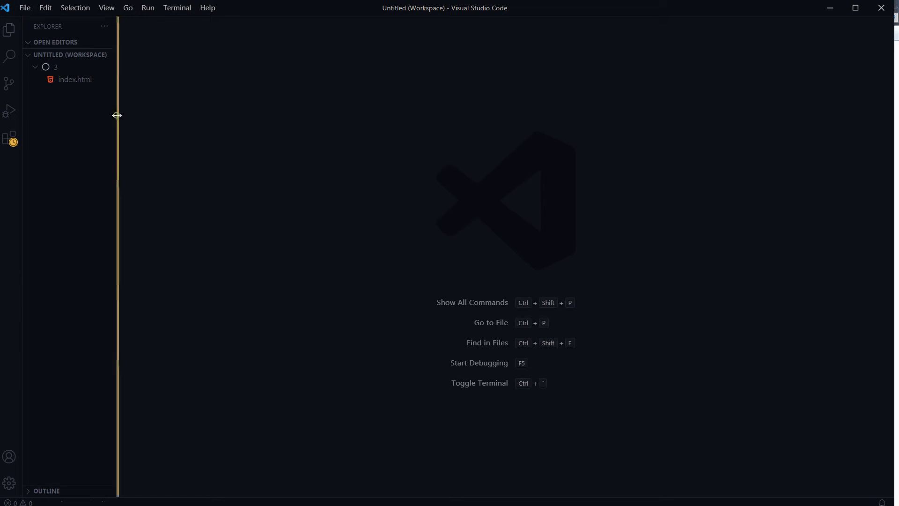
left_click_drag(117, 114, 156, 115)
left_click(155, 115)
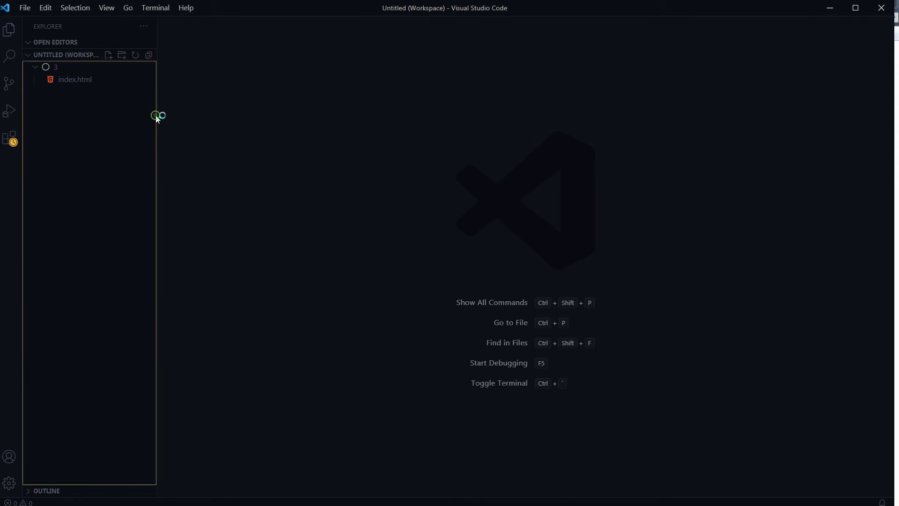